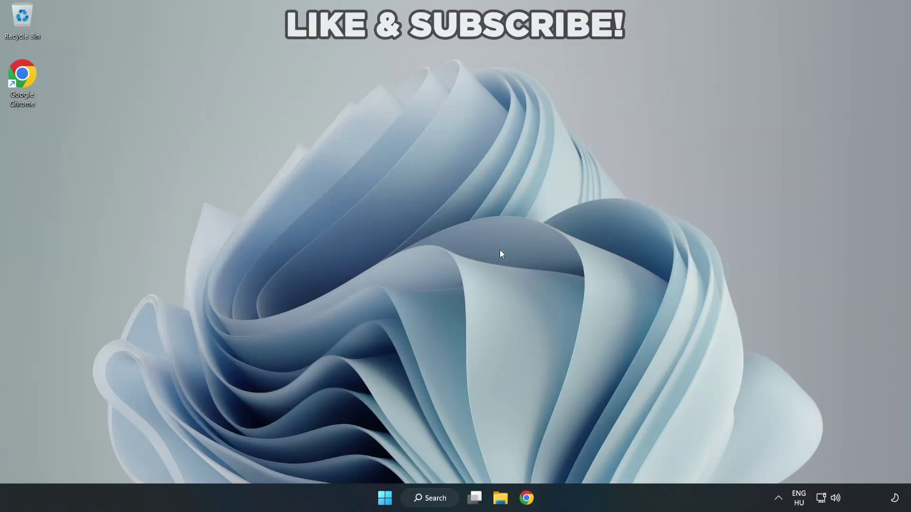
Make Speakers (High Definition Audio Device) the Quick Settings output device instead of CABLE Input
click(836, 499)
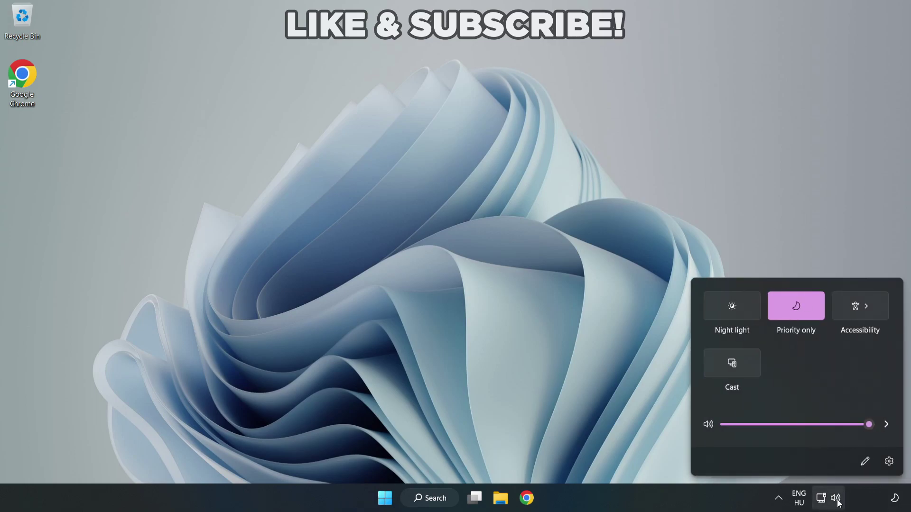
click(886, 426)
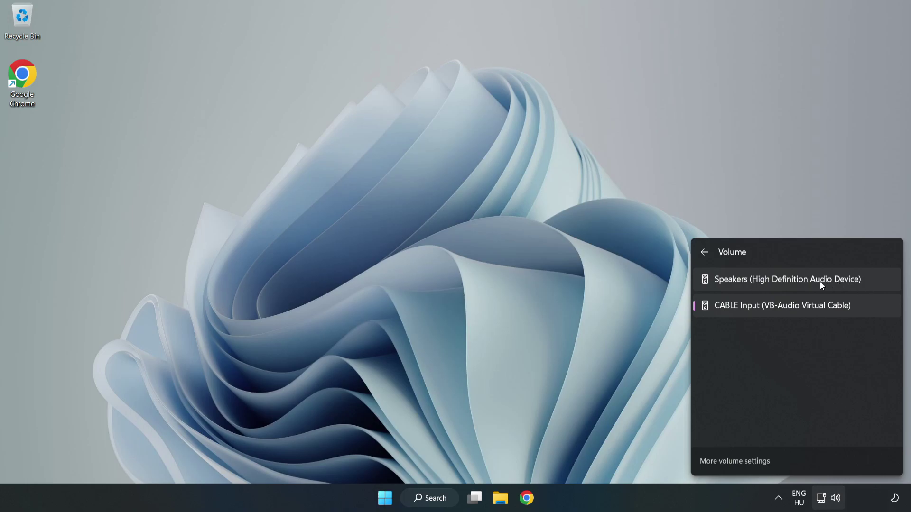
click(877, 280)
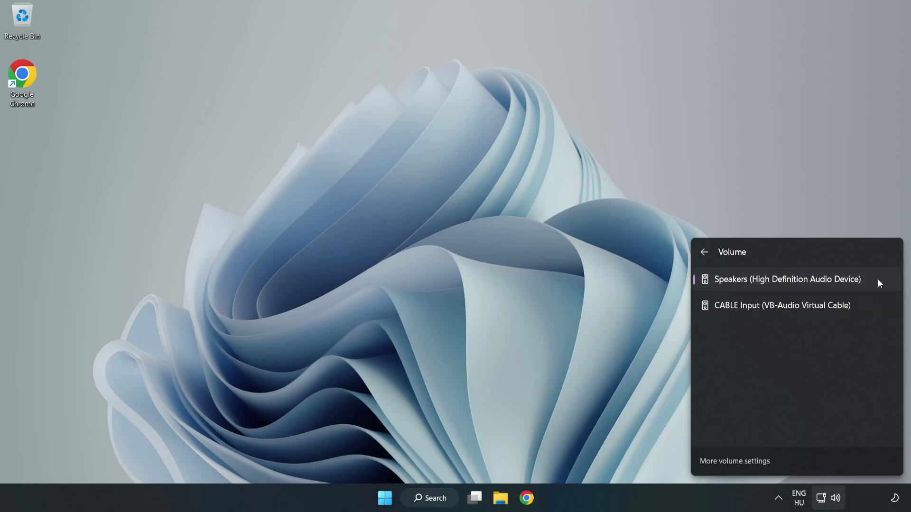
Reset sound devices and app volumes to recommended defaults in the volume mixer, then close Settings
click(442, 245)
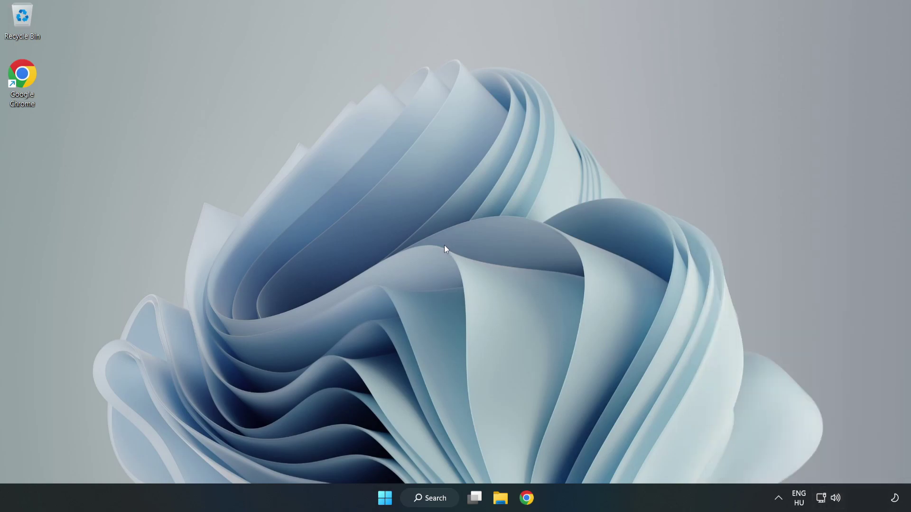
right_click(836, 499)
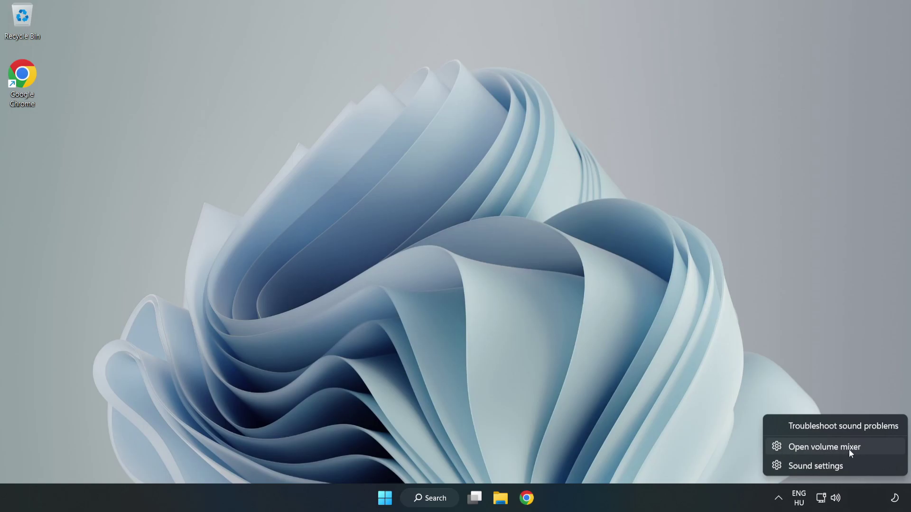
click(875, 450)
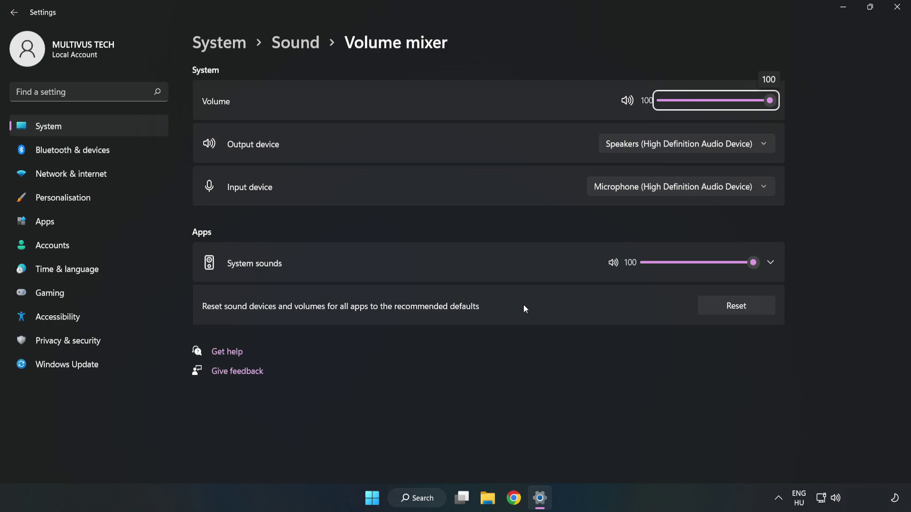
click(747, 311)
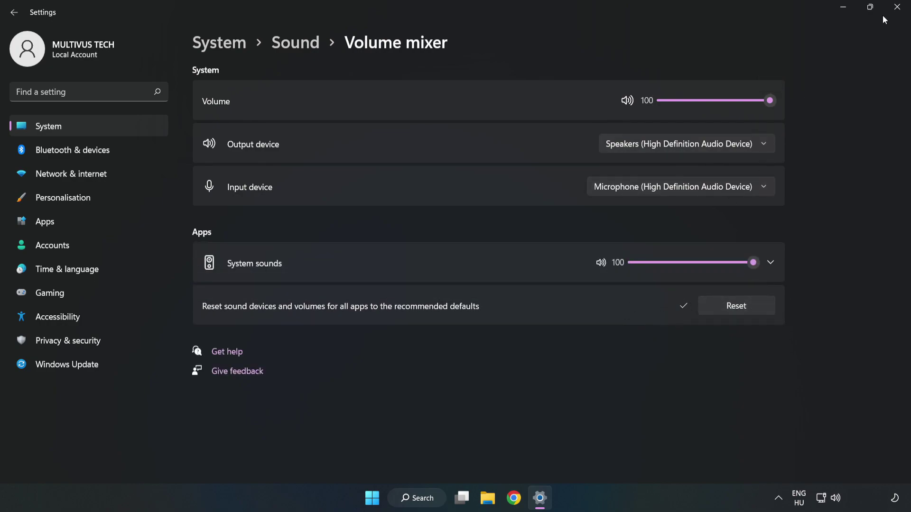
click(895, 9)
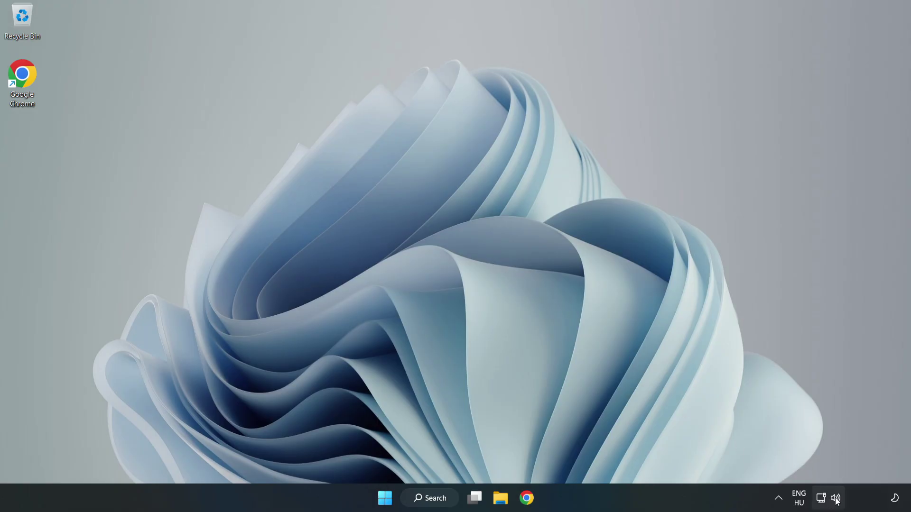
Open the System > Sound settings page and scroll down to More sound settings
right_click(836, 499)
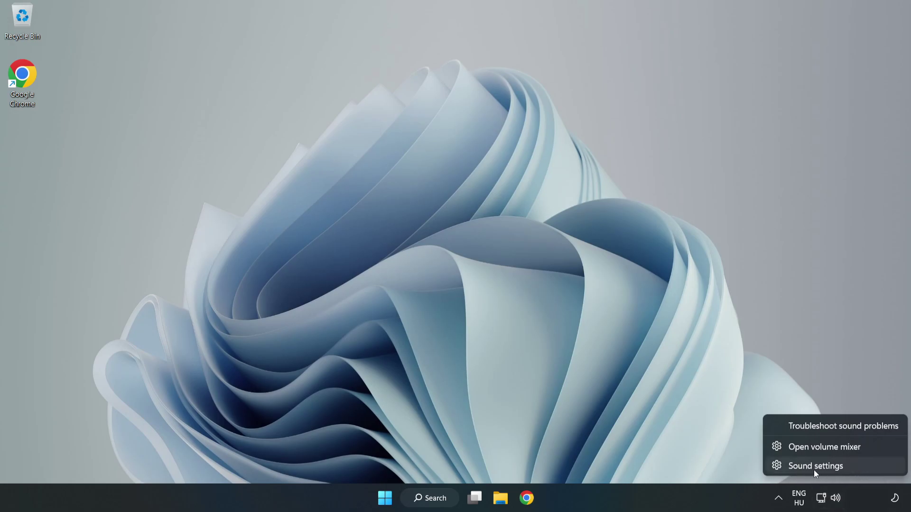
click(848, 468)
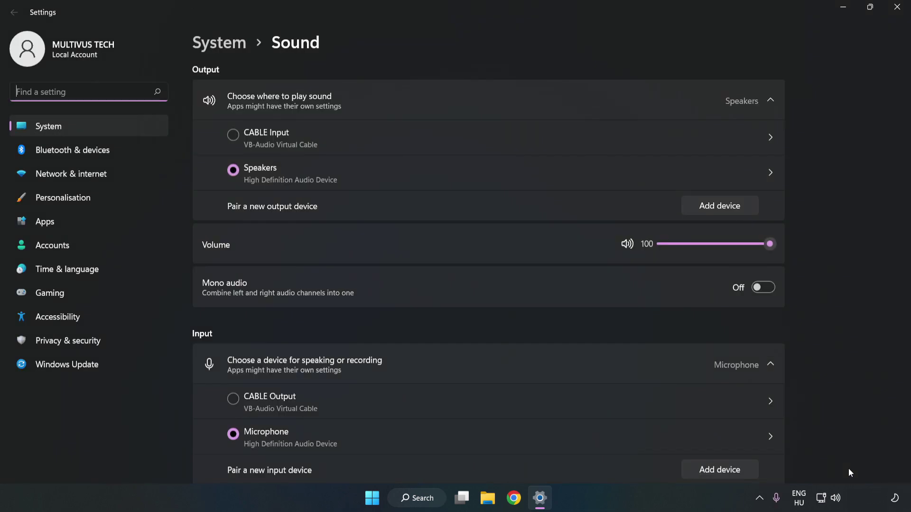
click(771, 245)
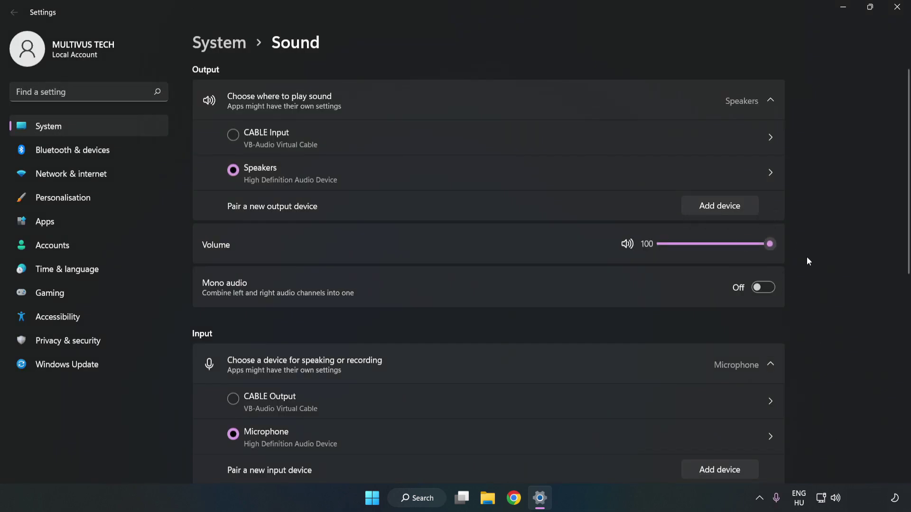
scroll(889, 229, down, 5)
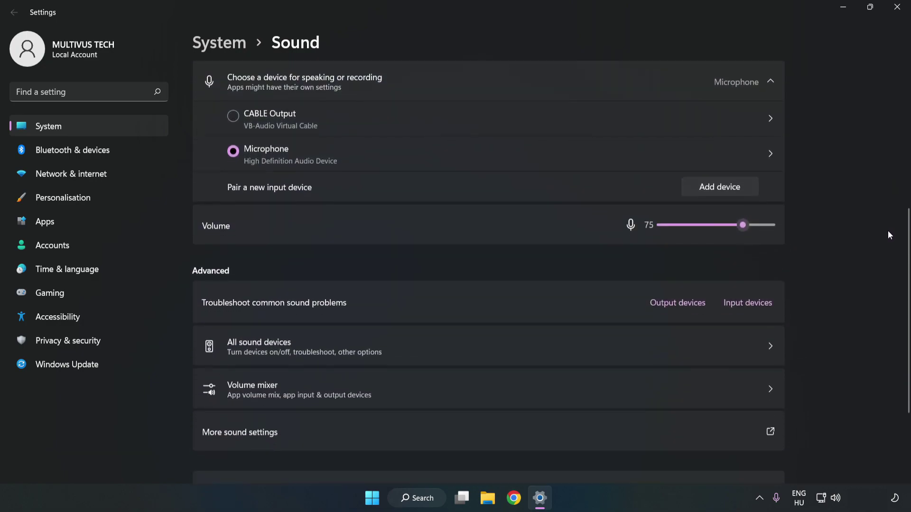
scroll(888, 231, down, 1)
scroll(887, 233, down, 2)
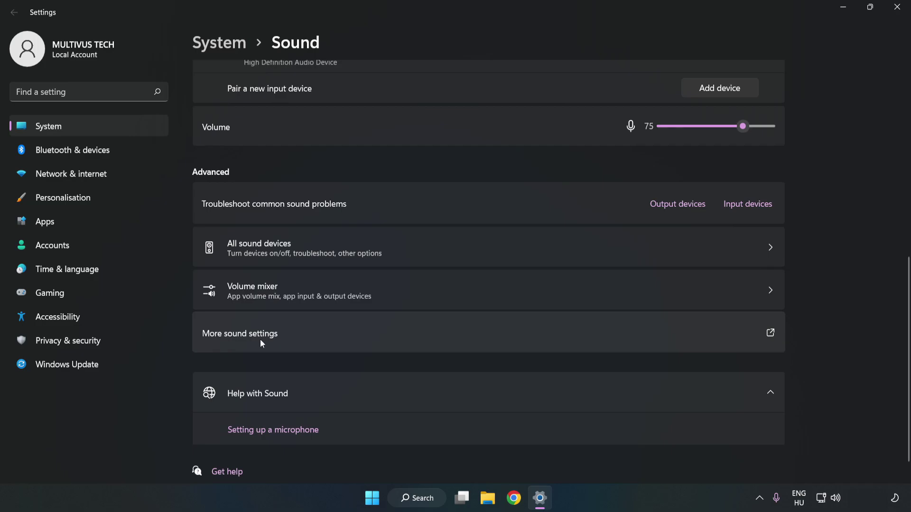
In the classic Sound dialog, disable the CABLE Input playback device, keeping Speakers as default
click(397, 340)
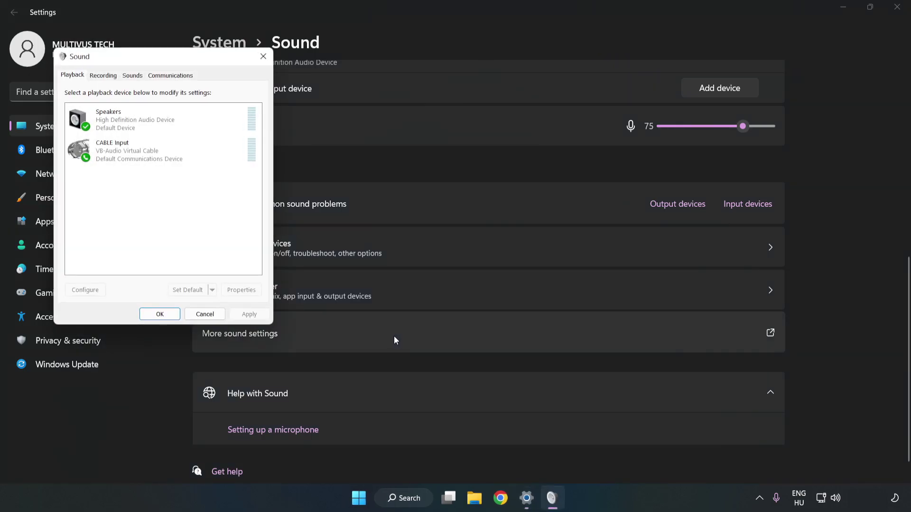
drag(192, 64, 471, 117)
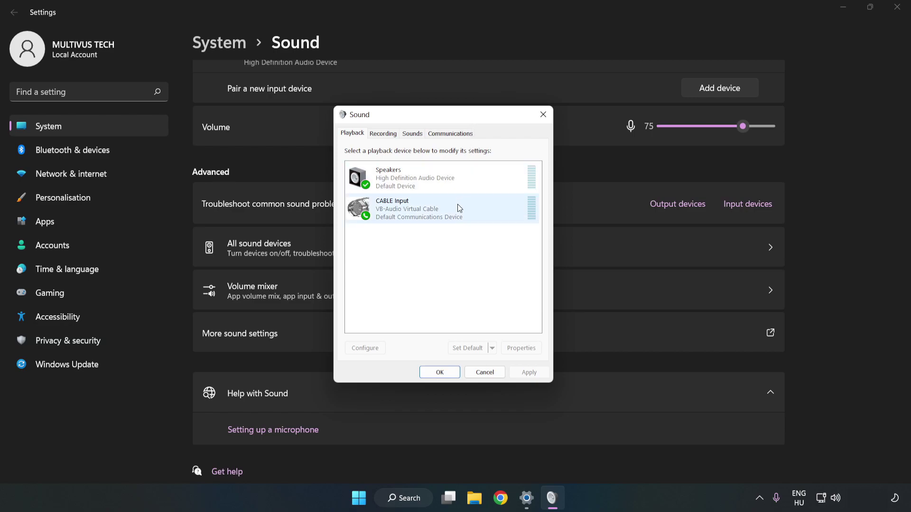
click(363, 209)
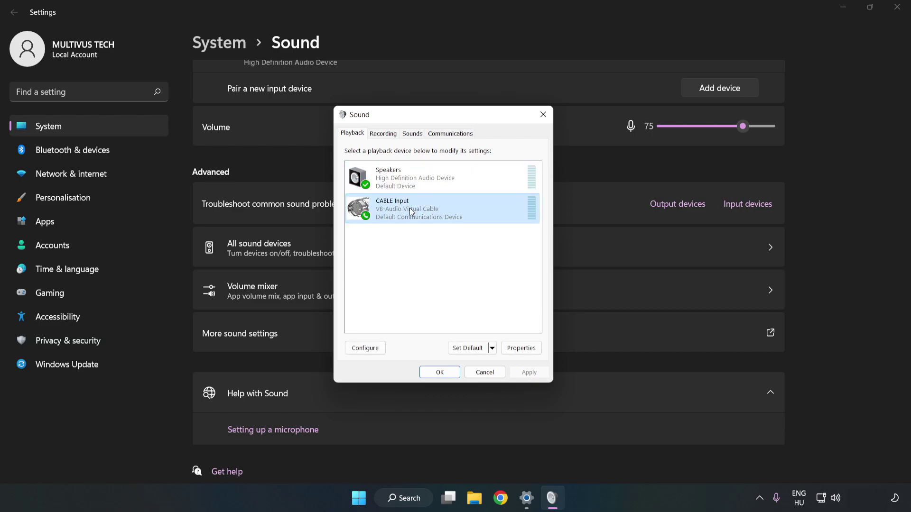
right_click(457, 213)
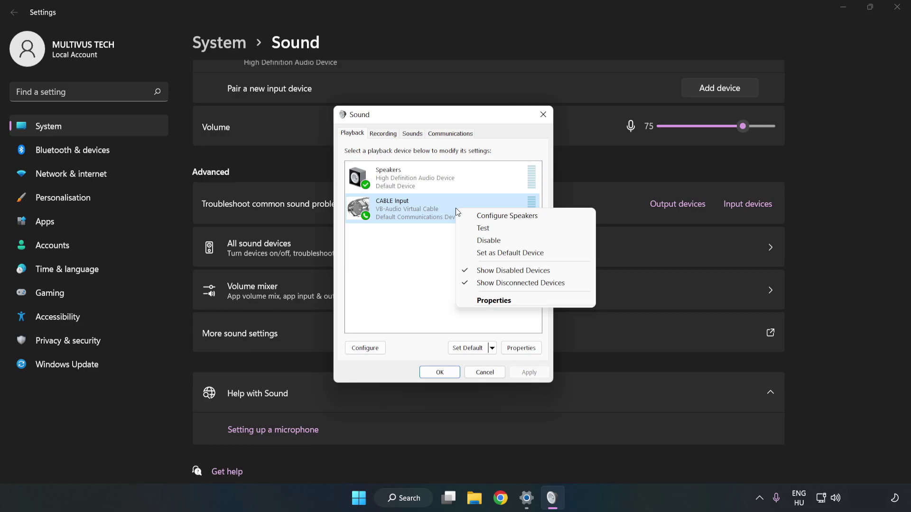
click(511, 246)
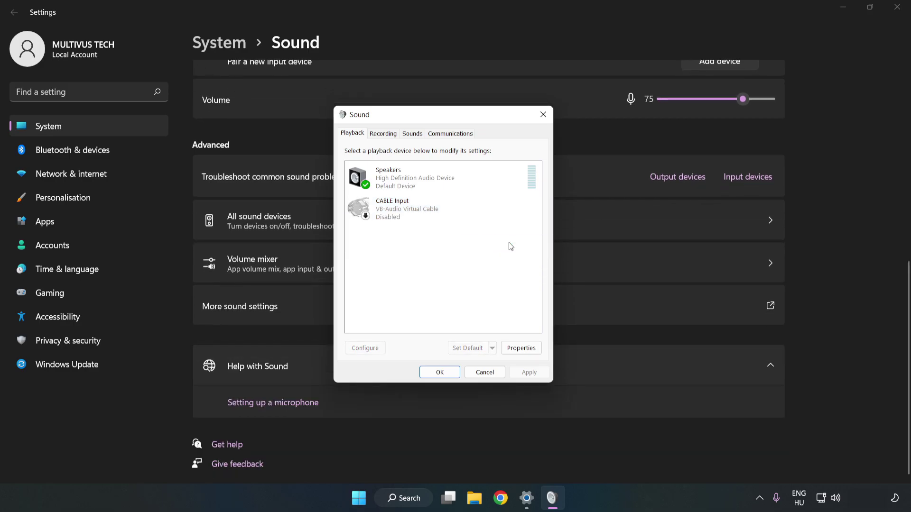
click(464, 189)
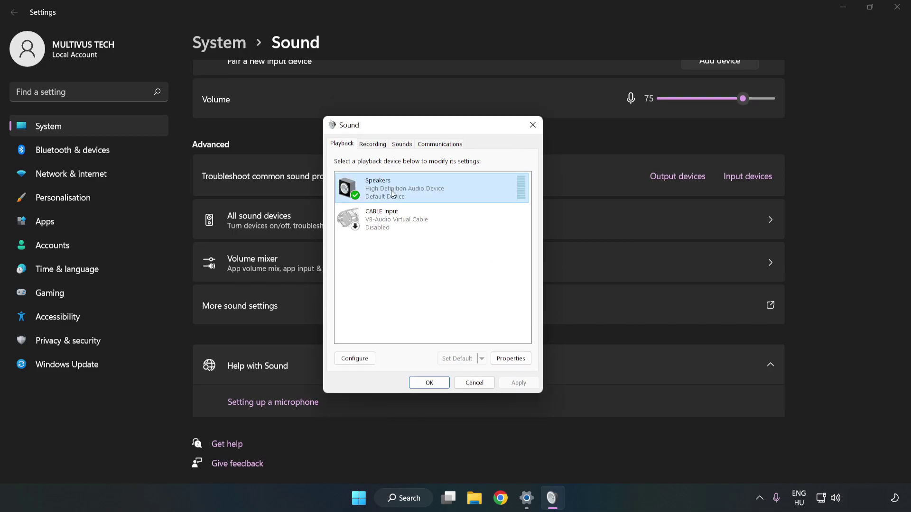
right_click(465, 187)
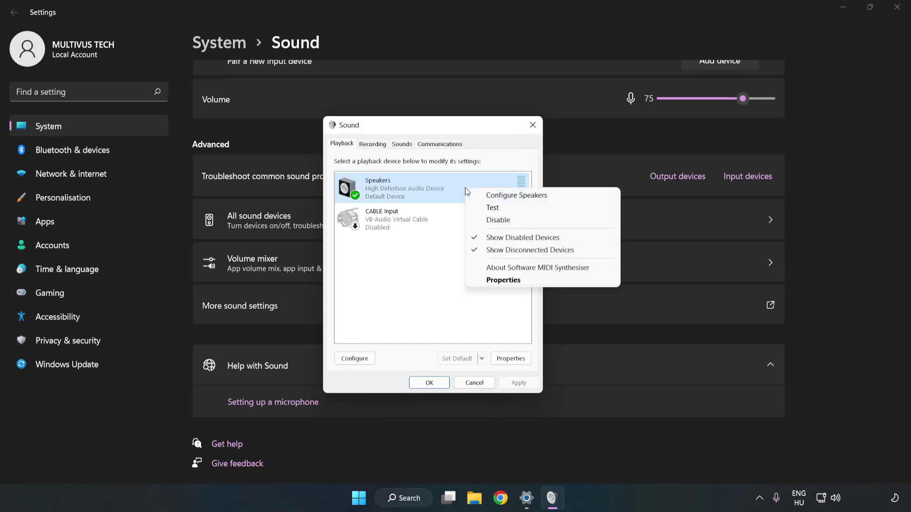
Set up the Speakers as 7.1 Surround, keeping all optional and full-range speakers
click(518, 196)
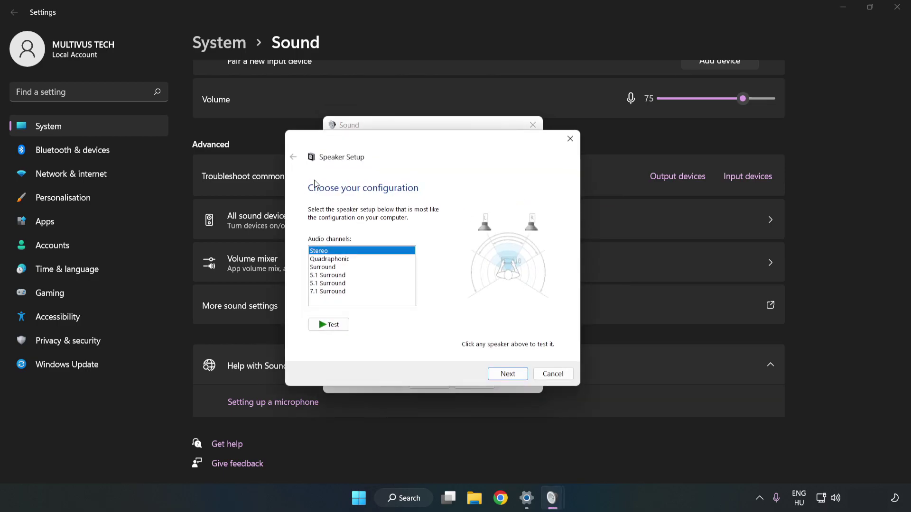
click(336, 260)
click(336, 292)
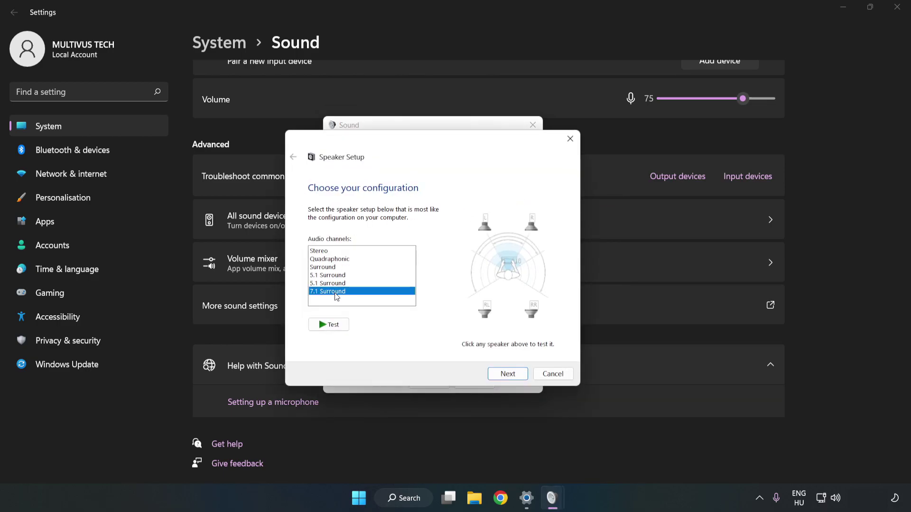
click(507, 376)
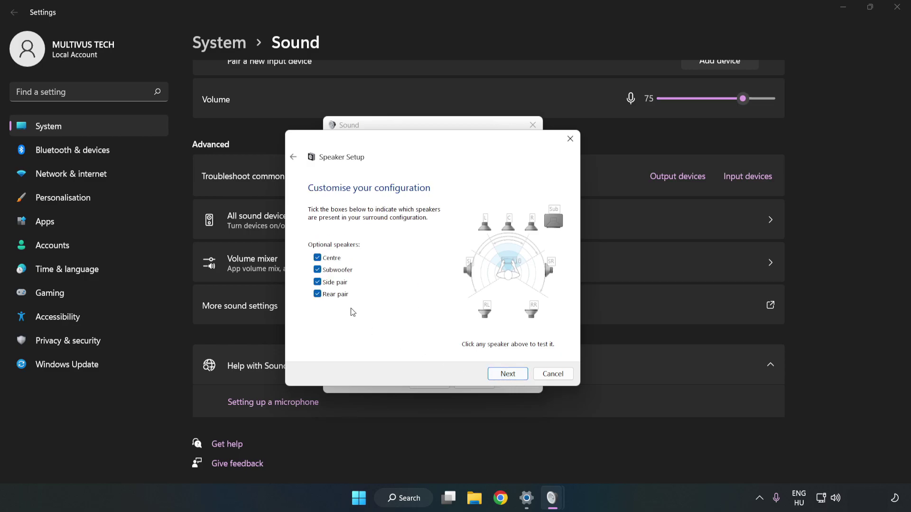
click(504, 374)
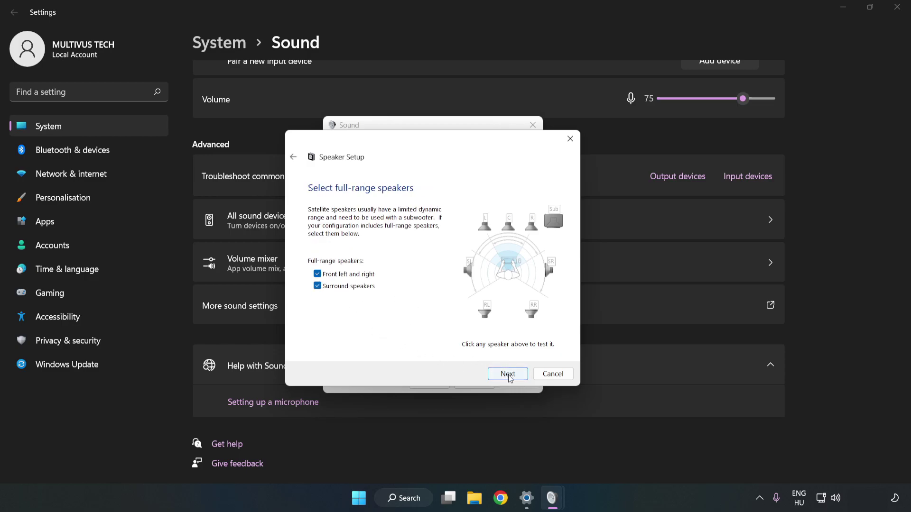
click(508, 375)
click(507, 374)
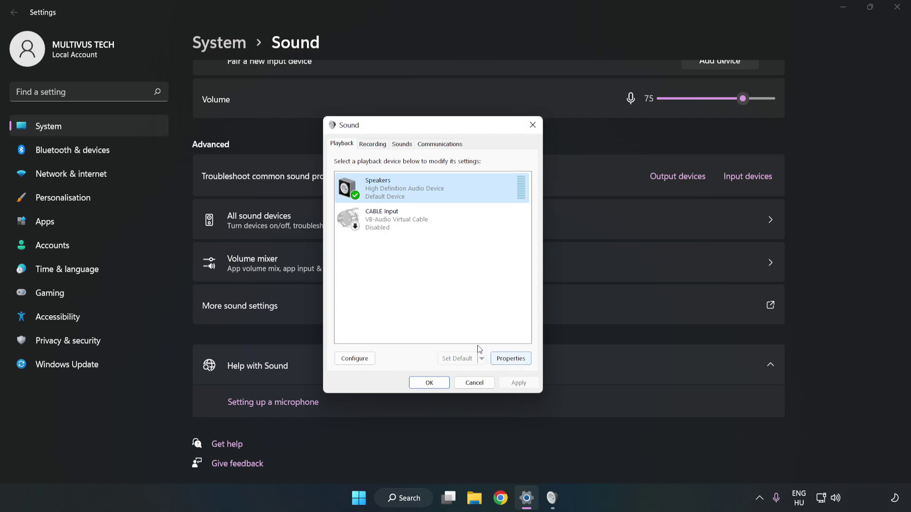
In Speakers Properties, tick Disable all enhancements on the Enhancements tab
click(511, 359)
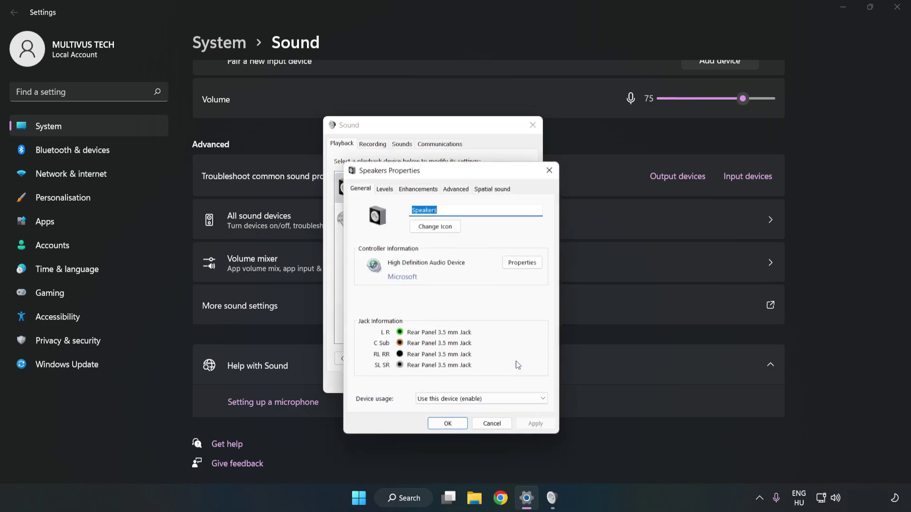
drag(455, 175, 433, 133)
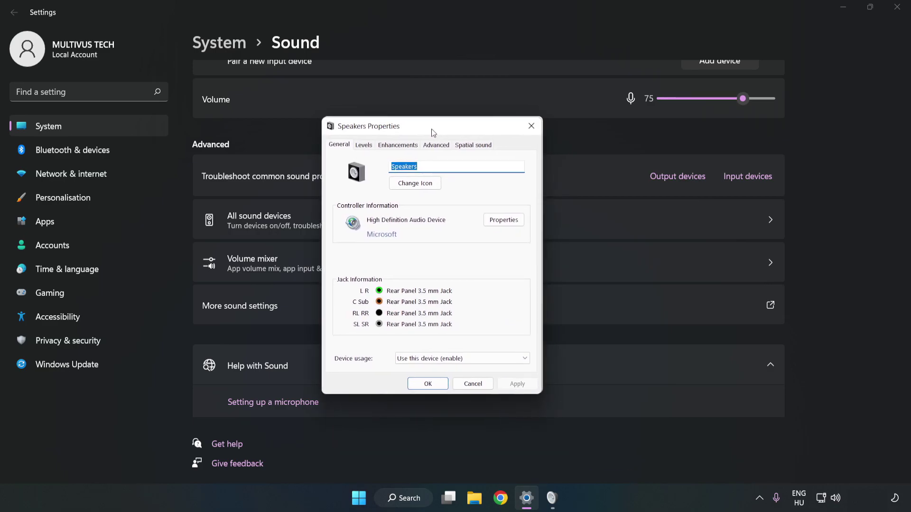
click(398, 145)
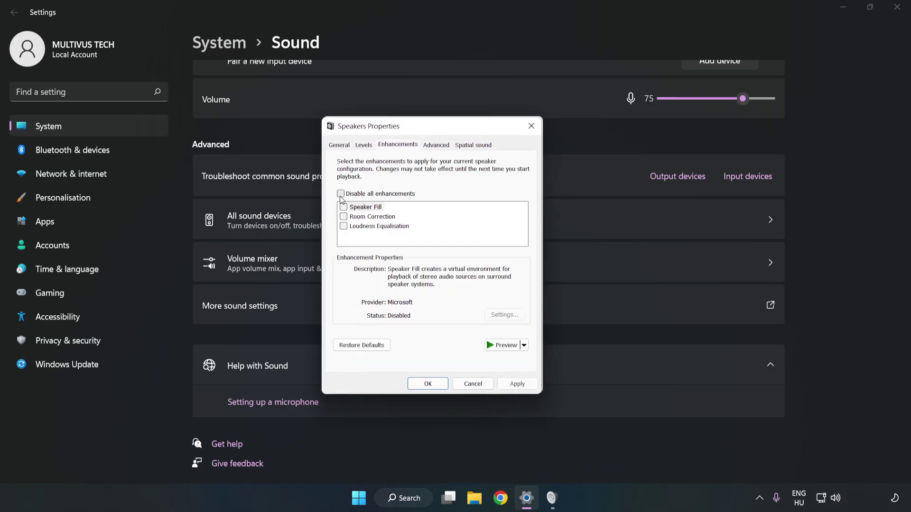
click(341, 194)
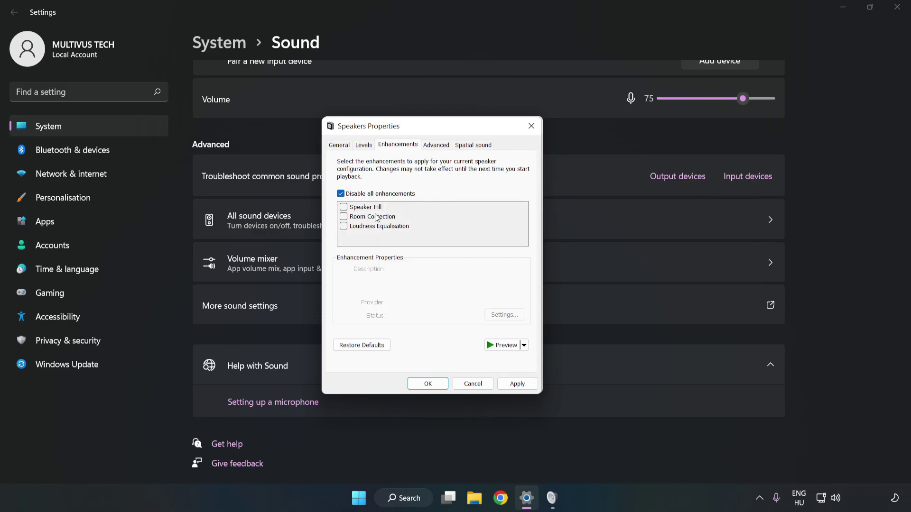
Apply the 16 bit, 48000 Hz (DVD Quality) default format and close both Sound dialogs
click(437, 150)
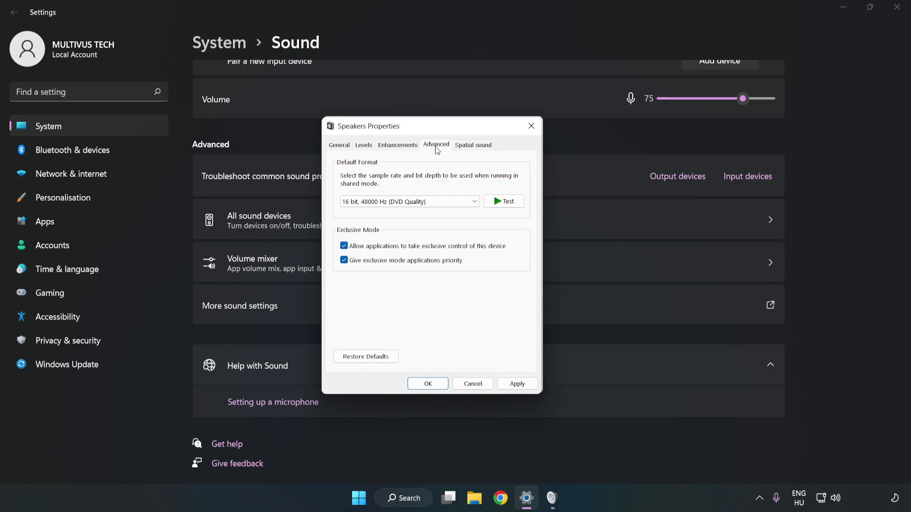
click(438, 203)
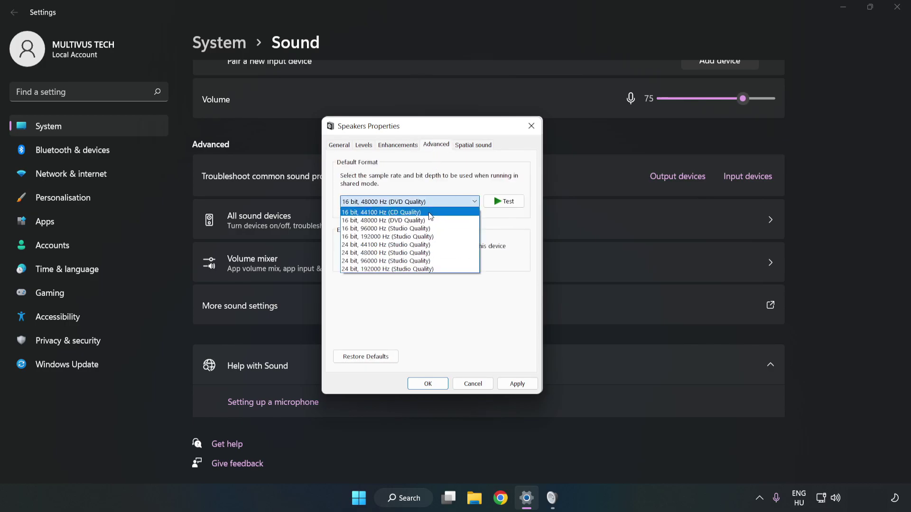
click(408, 220)
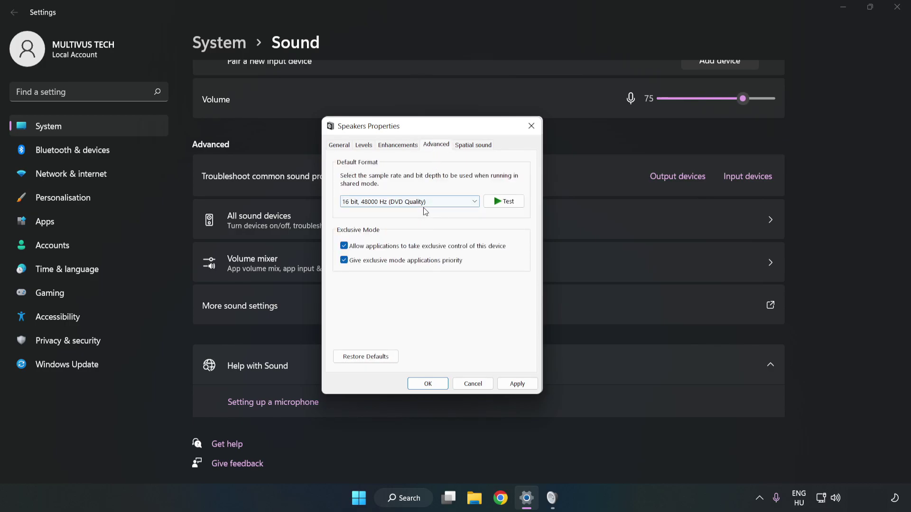
click(518, 384)
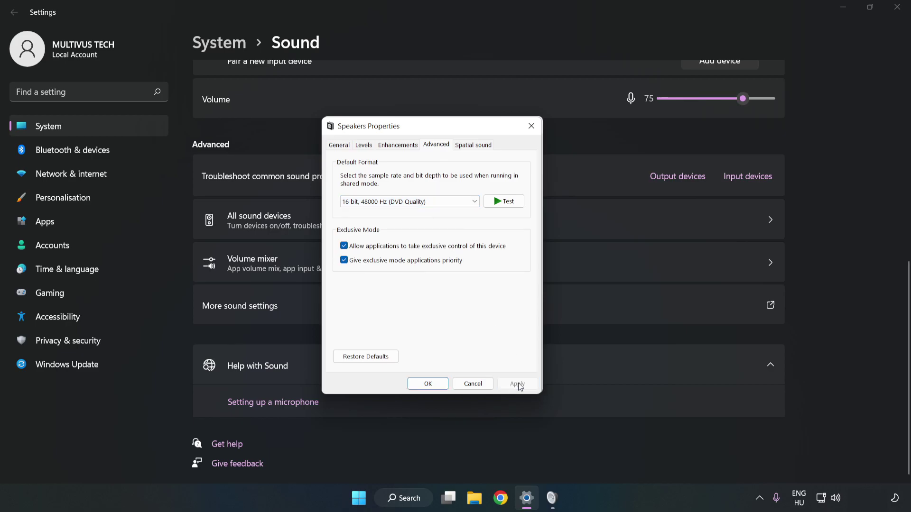
click(428, 384)
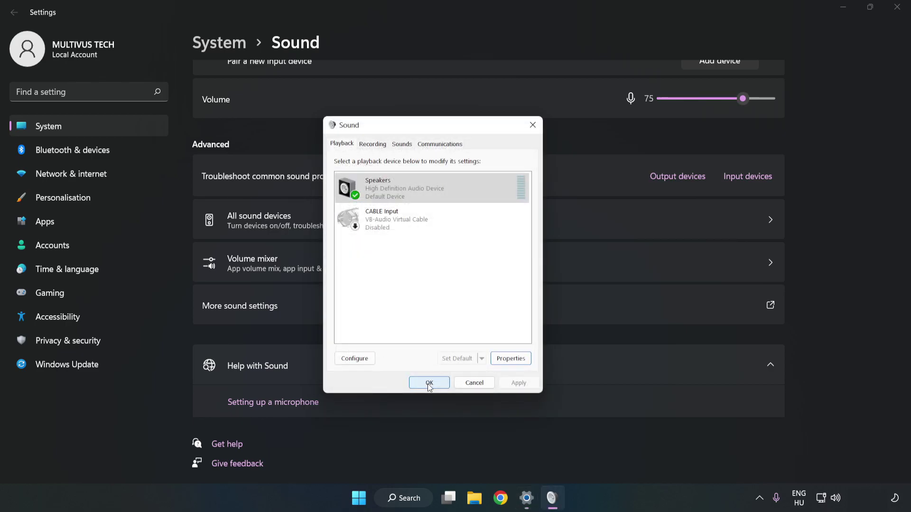
click(428, 382)
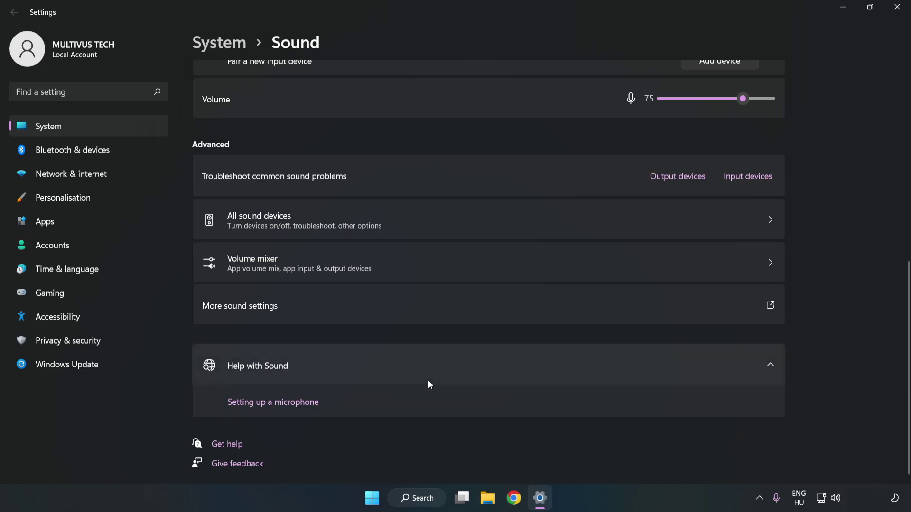
Close Settings, then search the Start menu for device manager and launch Device Manager
click(891, 12)
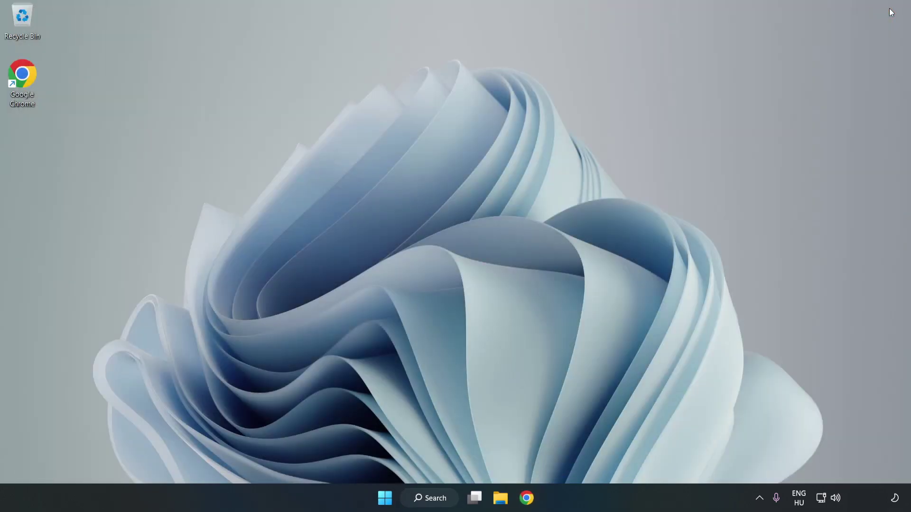
click(385, 498)
click(607, 458)
click(445, 499)
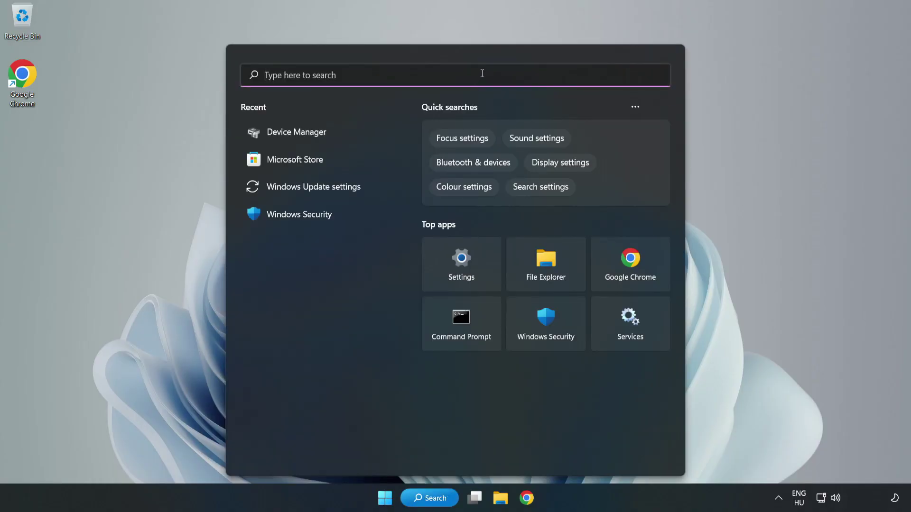
text(device mag)
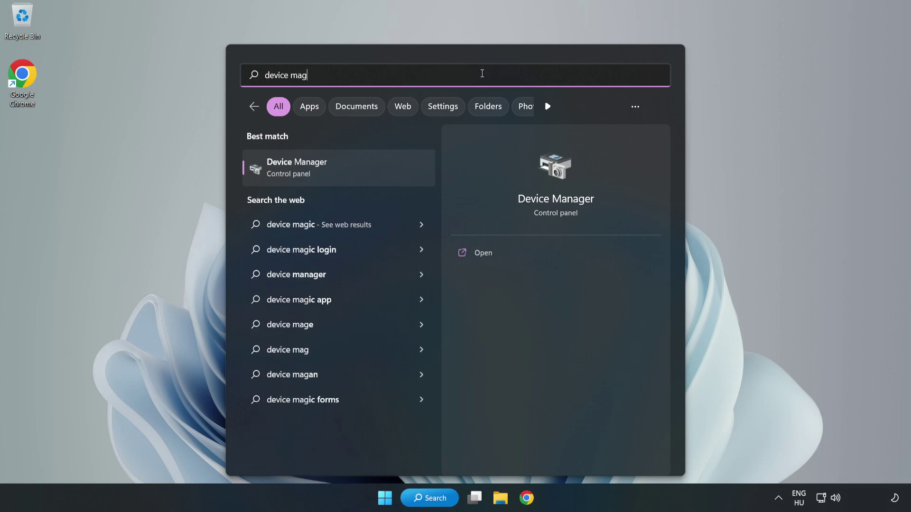
key(BackSpace)
text(nager)
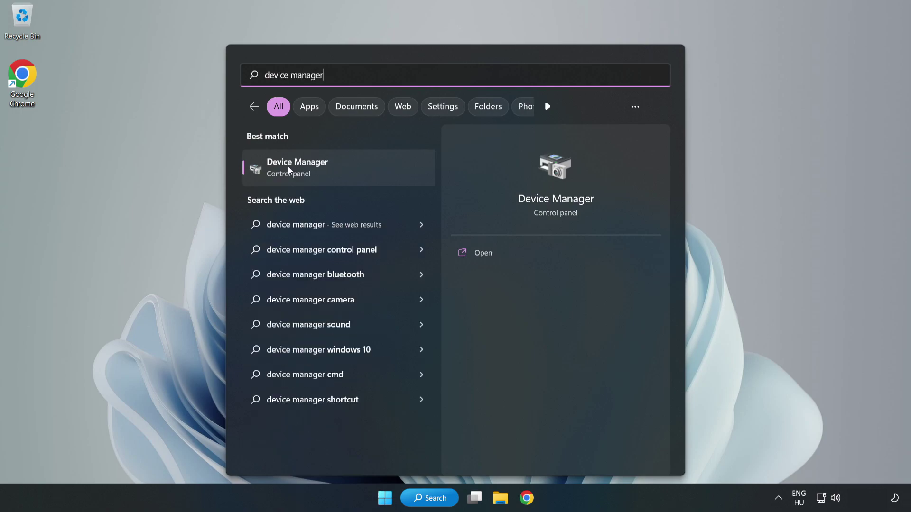
click(353, 167)
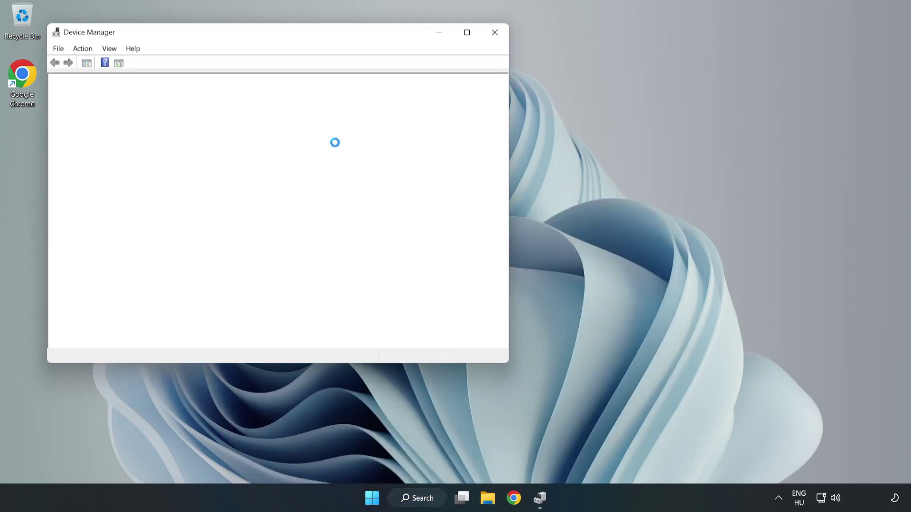
Expand Sound, video and game controllers and bring up High Definition Audio Device's context menu
drag(246, 30, 413, 69)
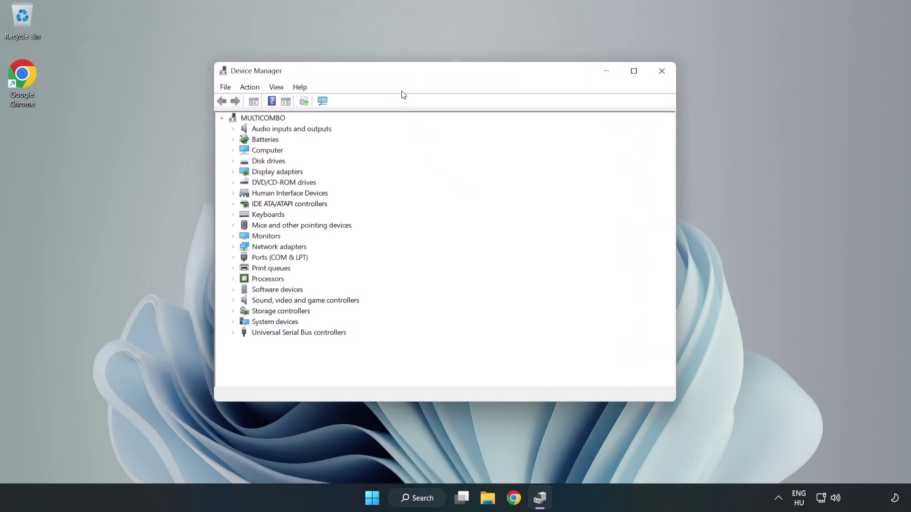
click(259, 304)
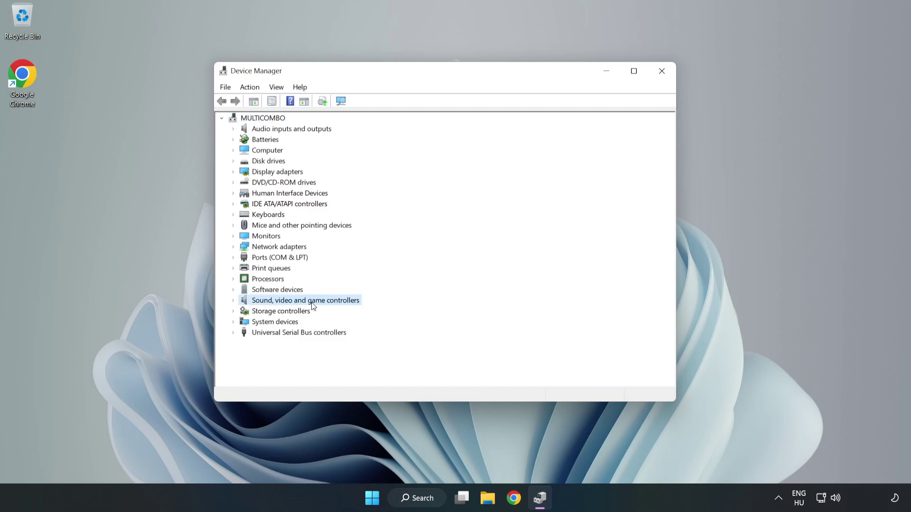
click(233, 301)
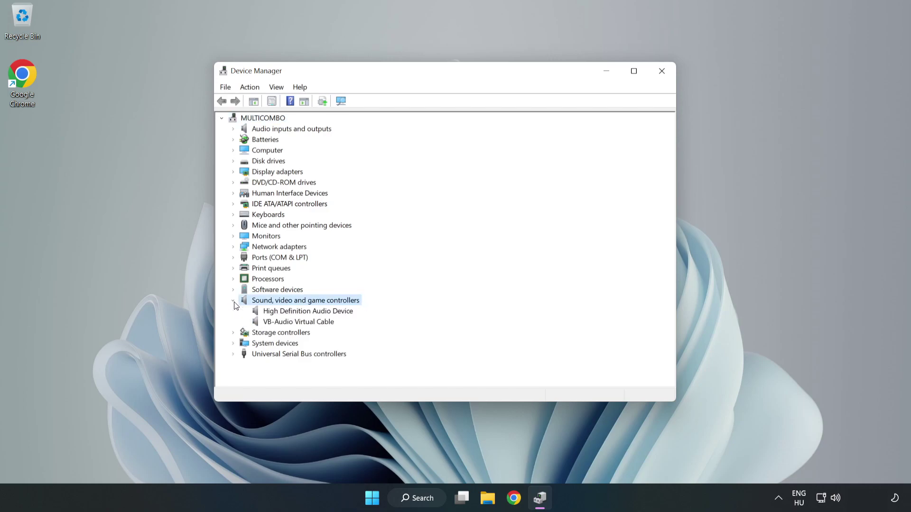
click(282, 312)
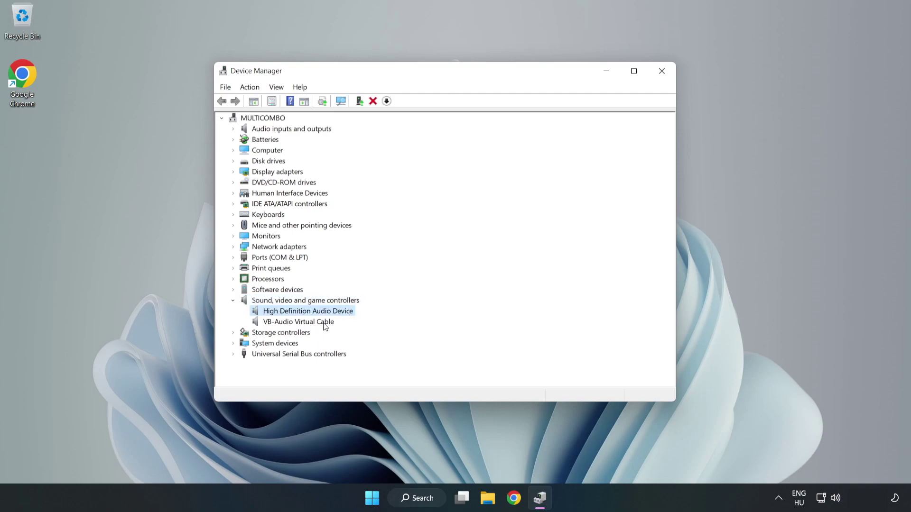
right_click(337, 312)
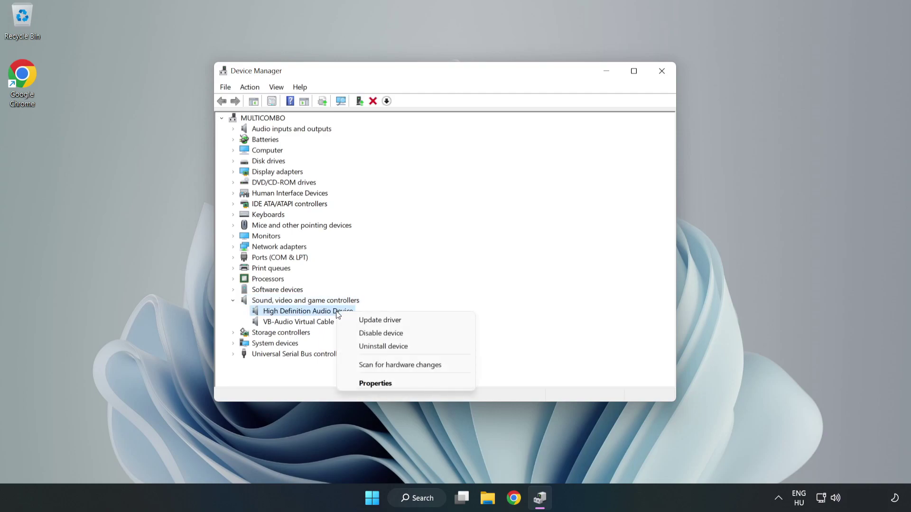
Reinstall the High Definition Audio Device driver by picking it from this computer's compatible drivers
click(414, 320)
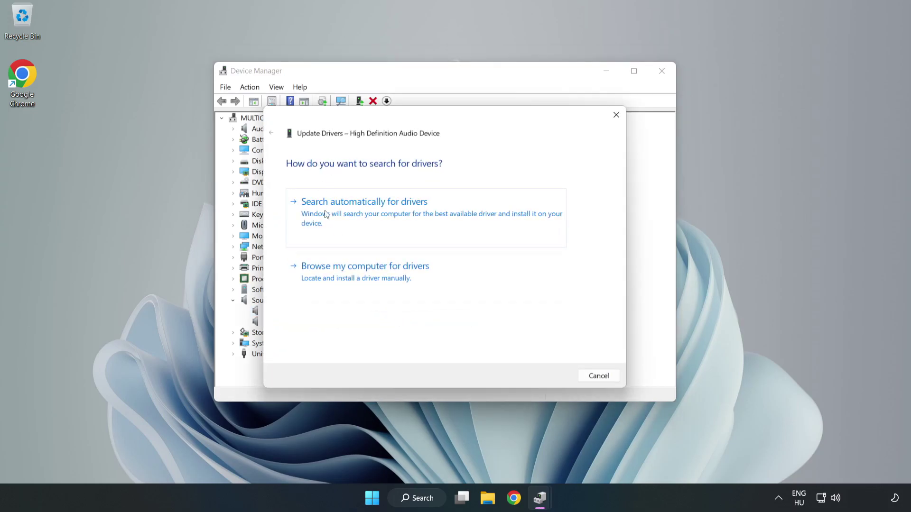
click(397, 279)
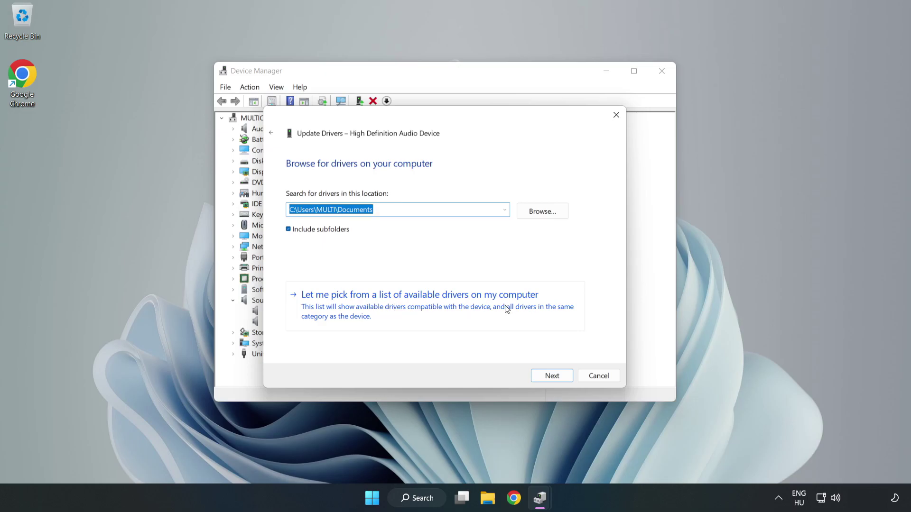
click(474, 312)
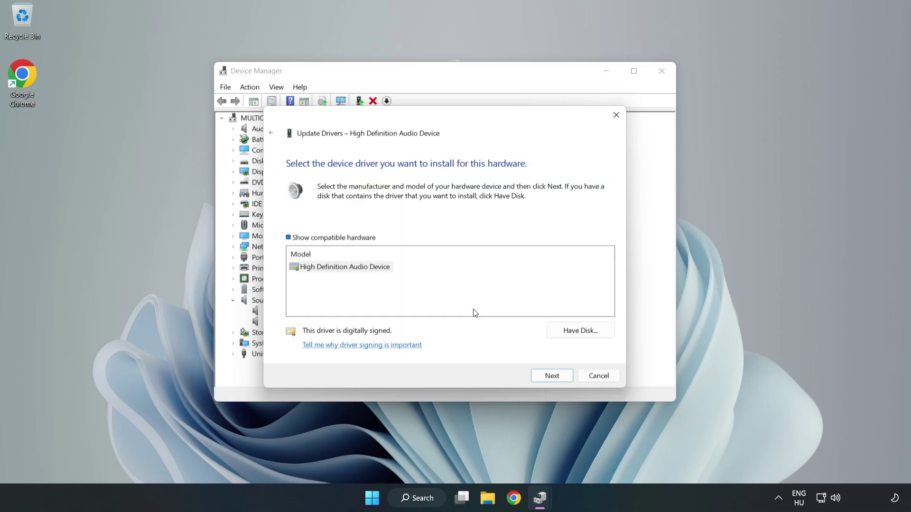
click(306, 268)
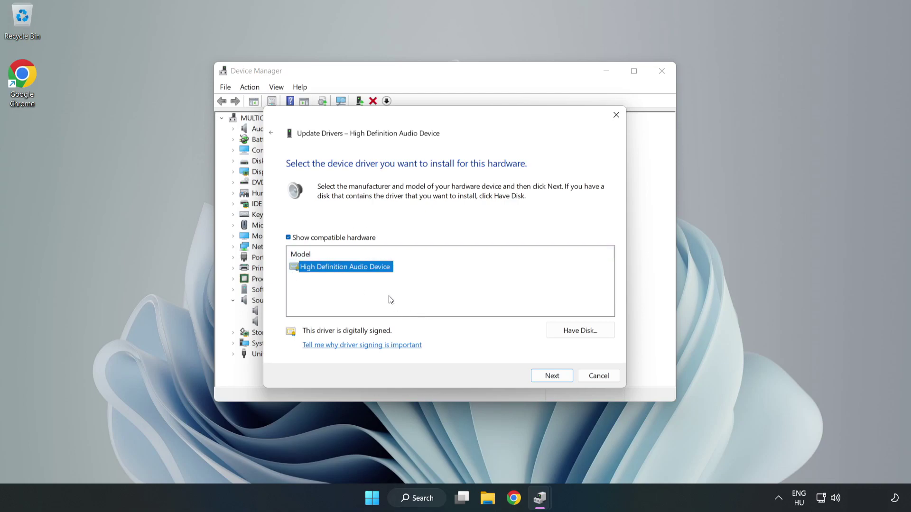
click(552, 378)
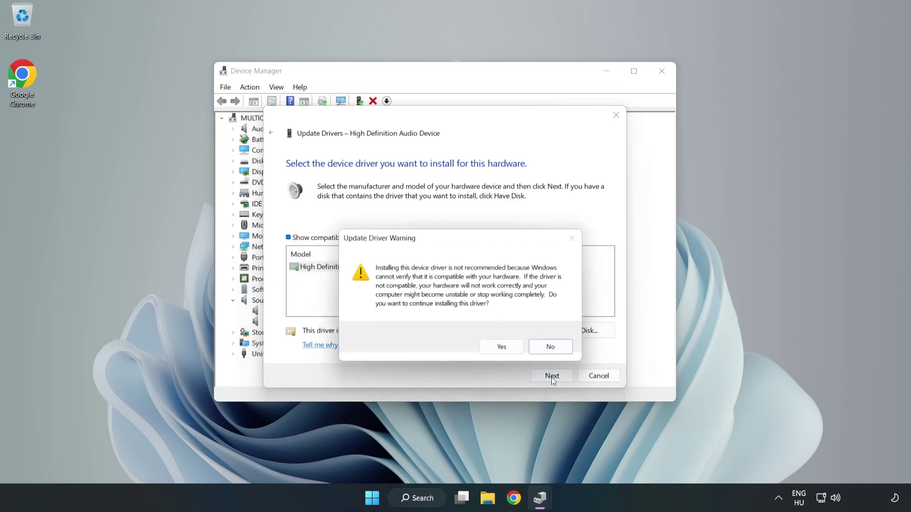
click(504, 348)
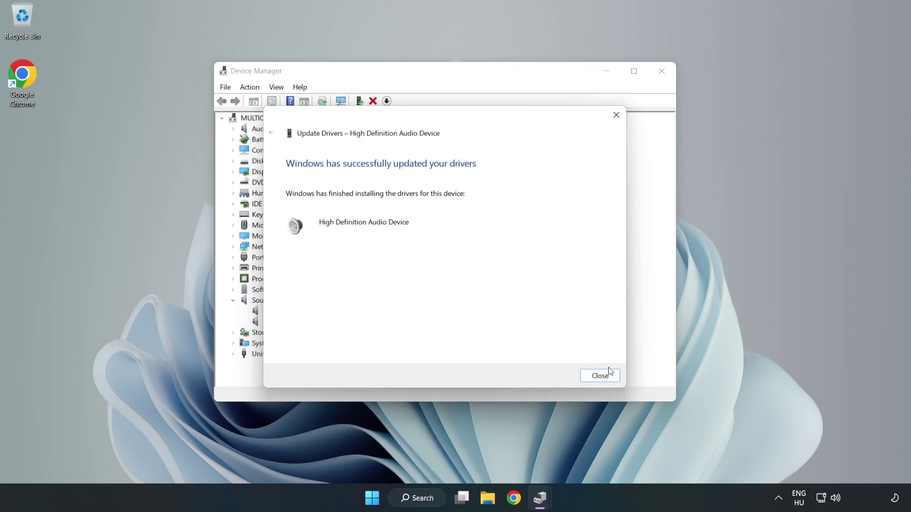
click(600, 376)
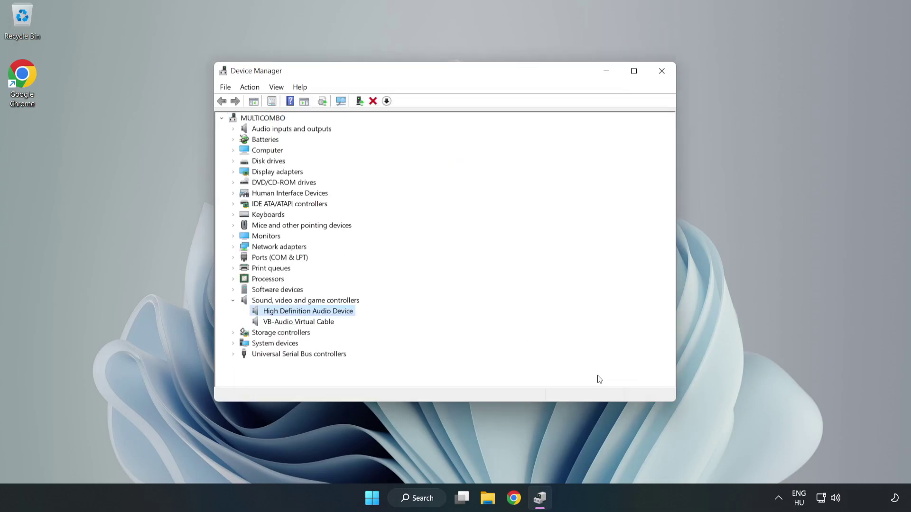
Close Device Manager and bring up the Start menu's power options for a restart
click(661, 72)
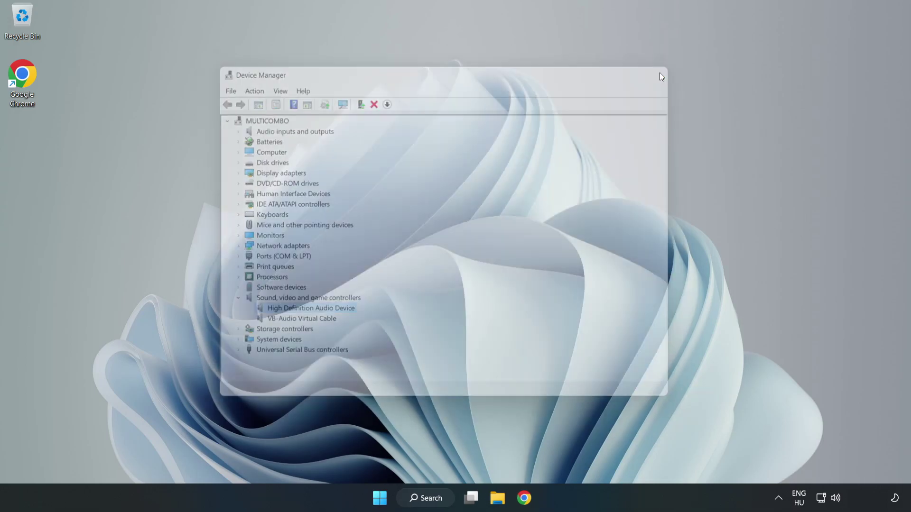
click(385, 497)
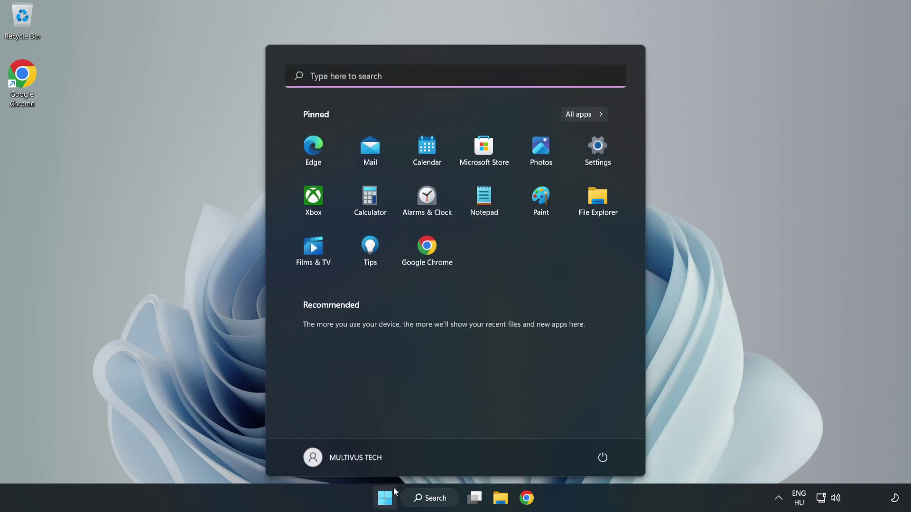
click(601, 457)
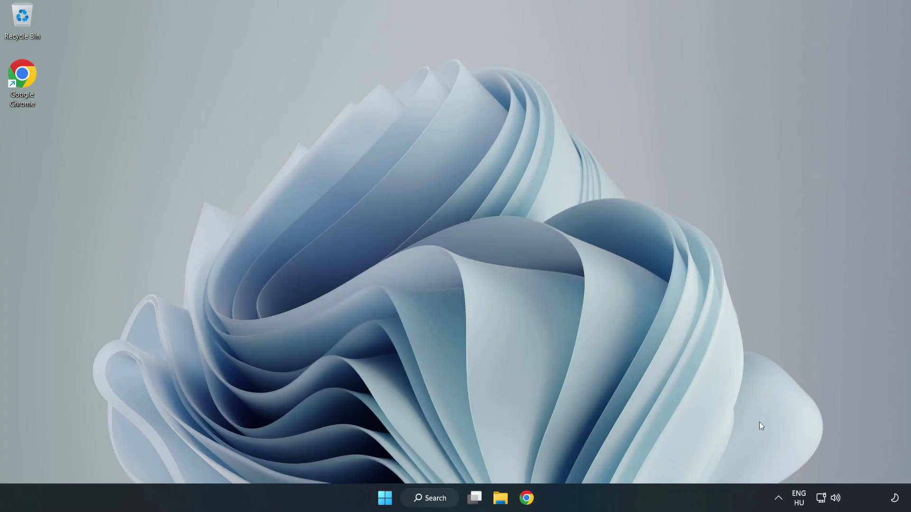
Launch the Playing Audio troubleshooter from the taskbar speaker icon's Troubleshoot sound problems option
right_click(838, 498)
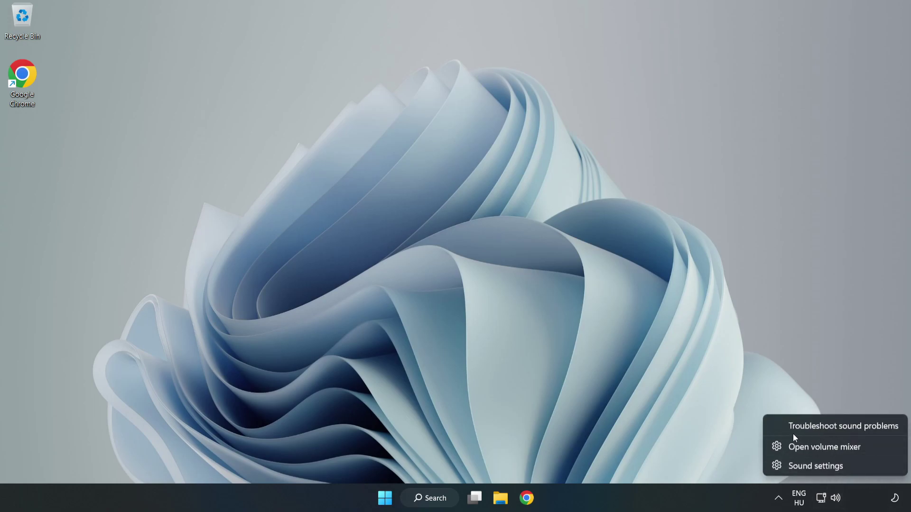
click(823, 425)
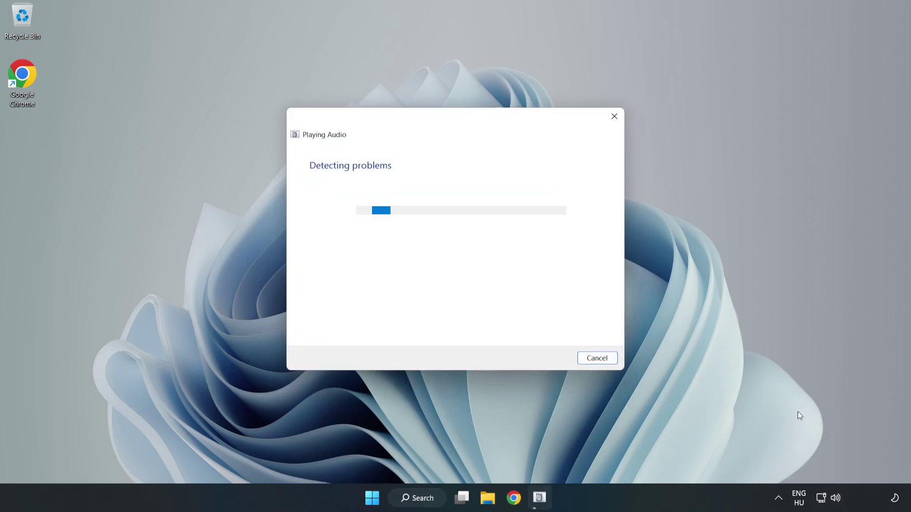